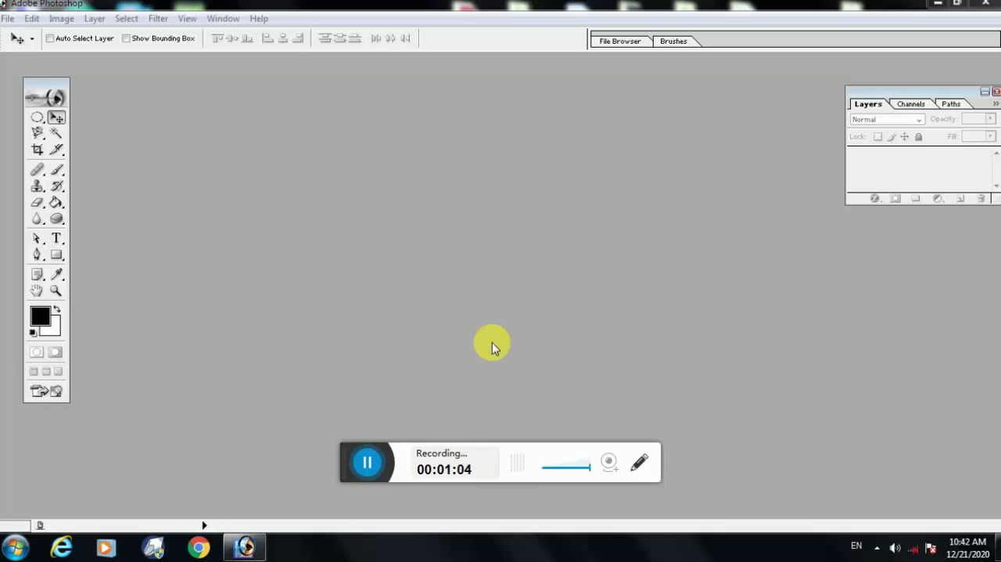
{"action": "left_click_drag", "start_coordinate": [342, 453], "coordinate": [358, 551]}
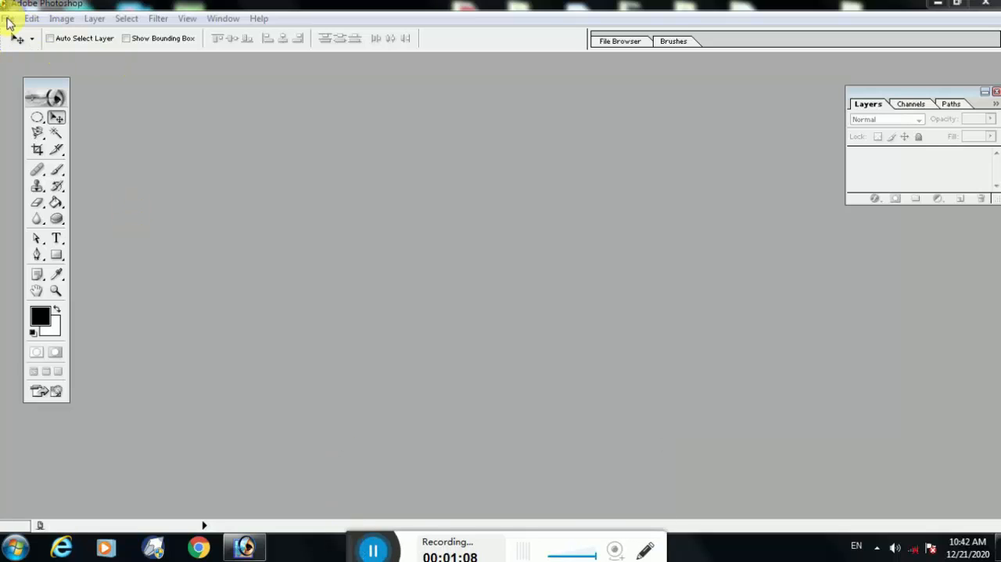
{"action": "left_click", "coordinate": [37, 149]}
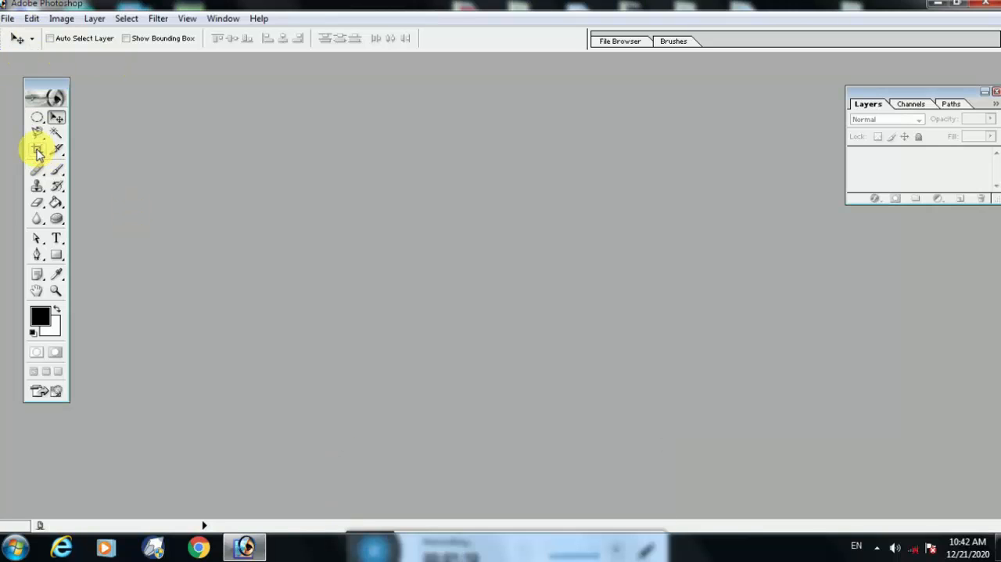
{"action": "left_click", "coordinate": [58, 150]}
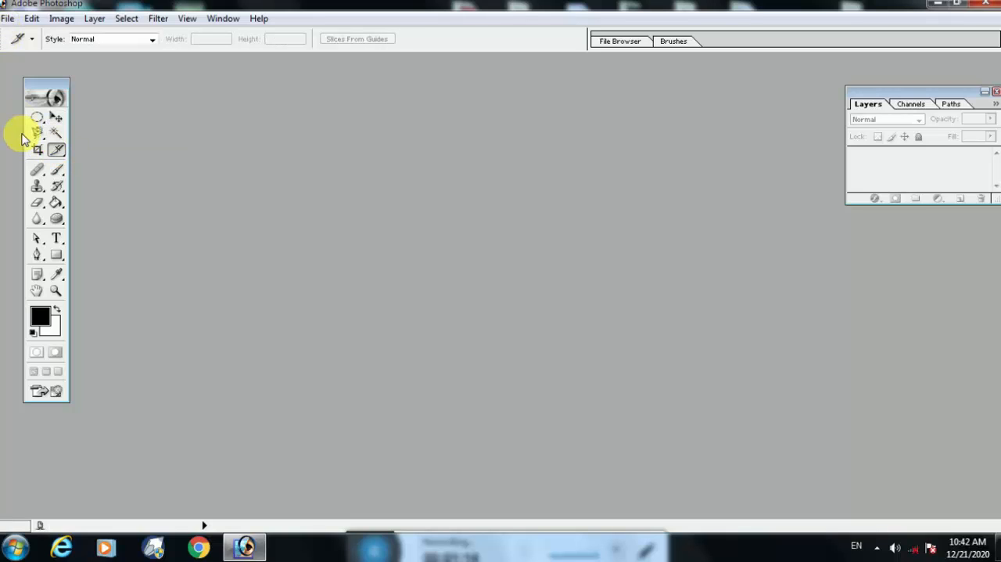
Activate the Crop tool and create a maximized white 9 by 12 inch CMYK document at 300 pixels/inch.
{"action": "left_click", "coordinate": [37, 152]}
{"action": "left_click", "coordinate": [7, 18]}
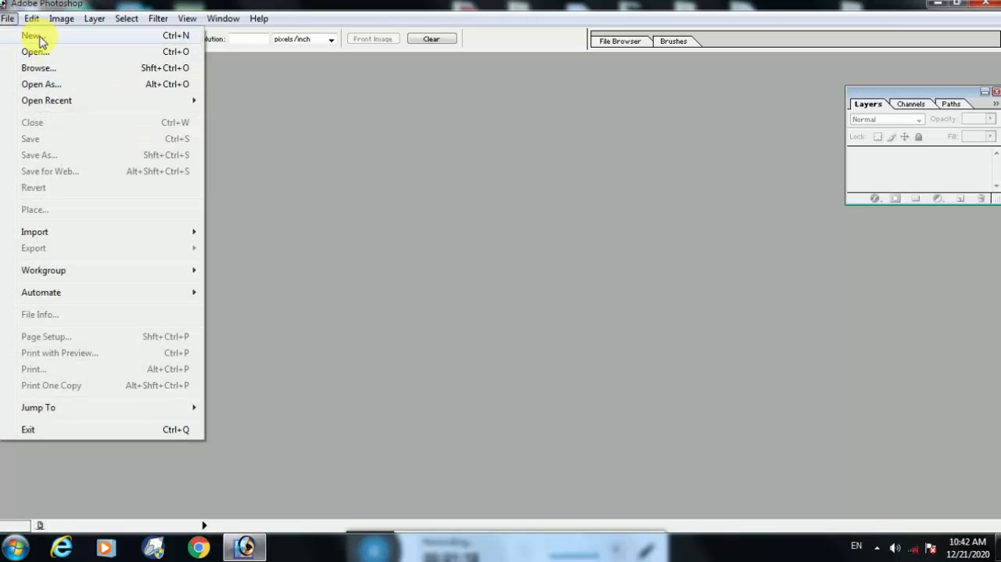
{"action": "left_click", "coordinate": [39, 36]}
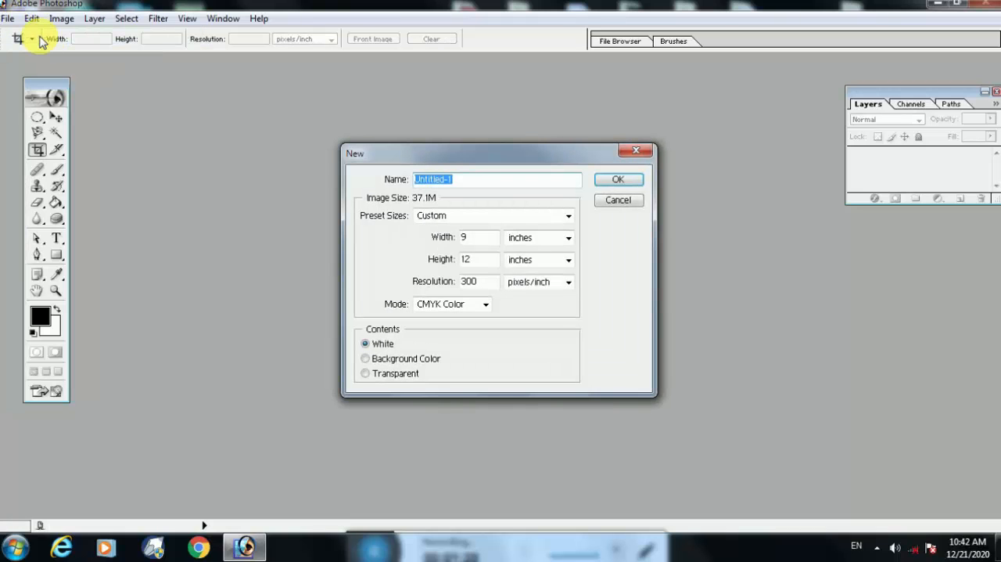
{"action": "left_click", "coordinate": [610, 180]}
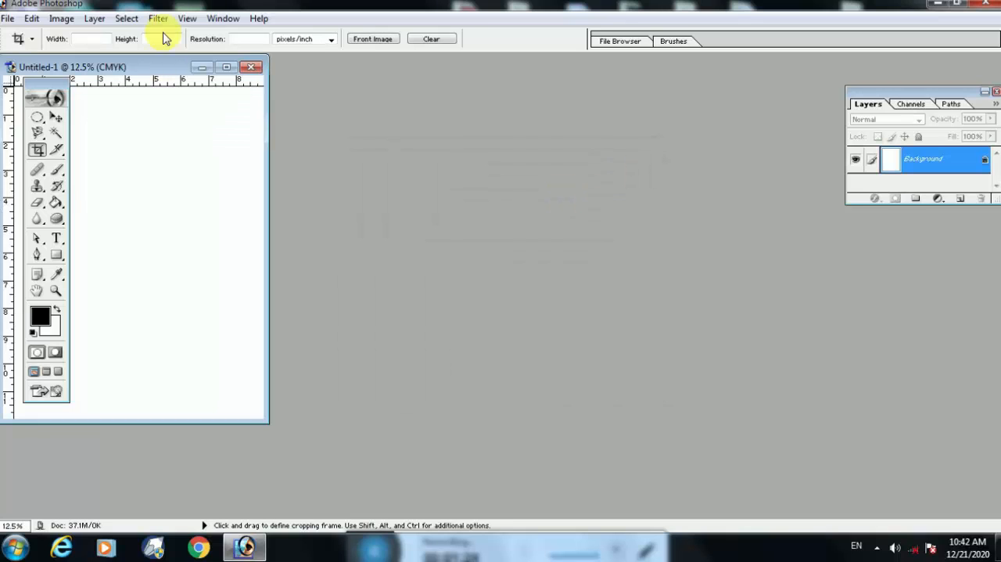
{"action": "double_click", "coordinate": [152, 69]}
Open amazing rider.jpg from the Amazing images folder and arrange its window beside the blank Untitled-1 document.
{"action": "left_click", "coordinate": [23, 18]}
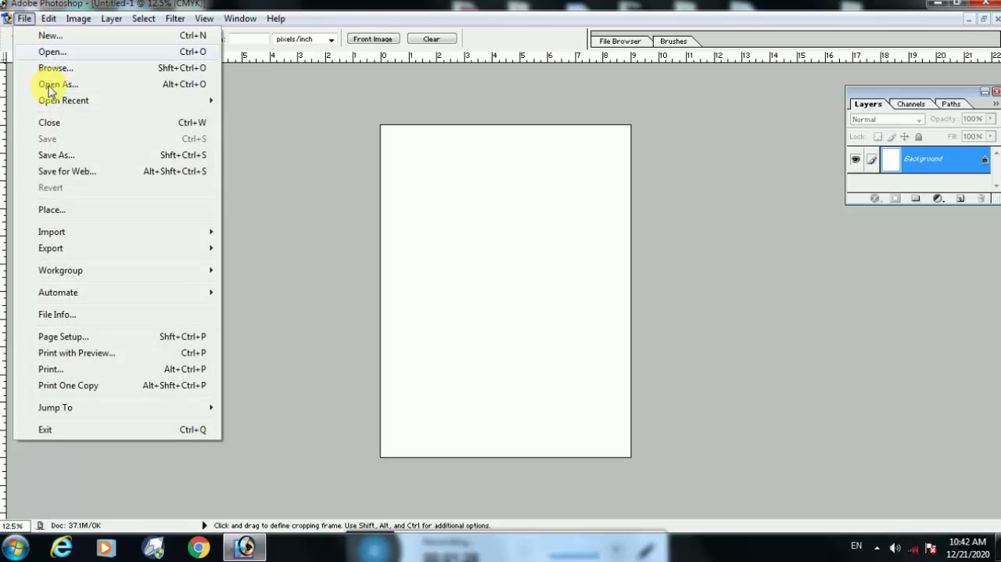
{"action": "left_click", "coordinate": [59, 56]}
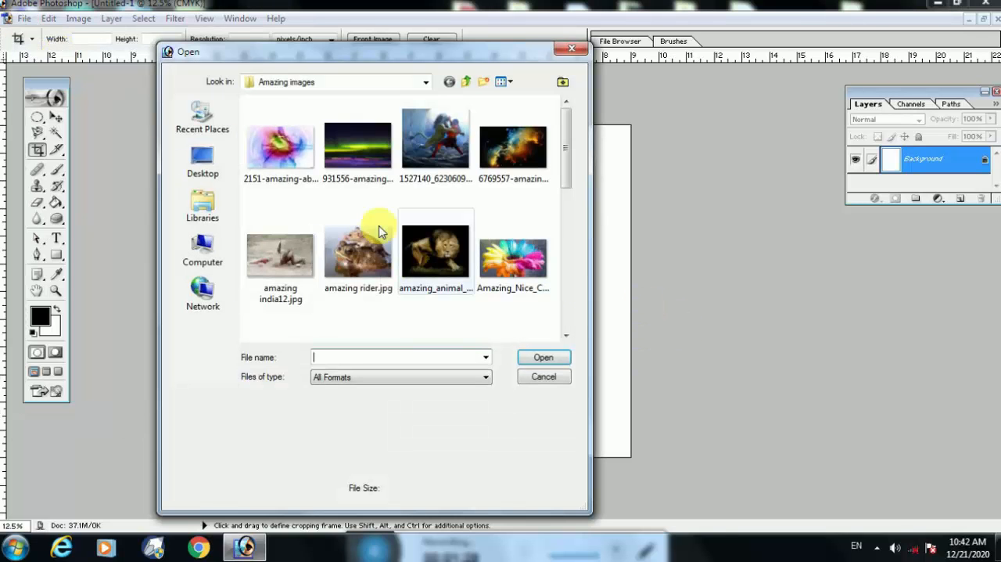
{"action": "left_click", "coordinate": [358, 249]}
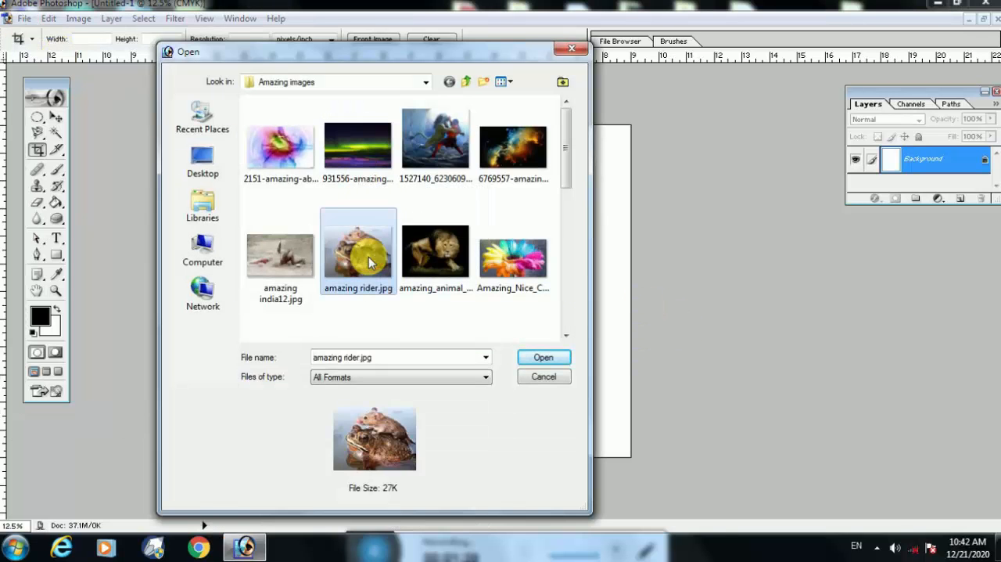
{"action": "left_click", "coordinate": [543, 356]}
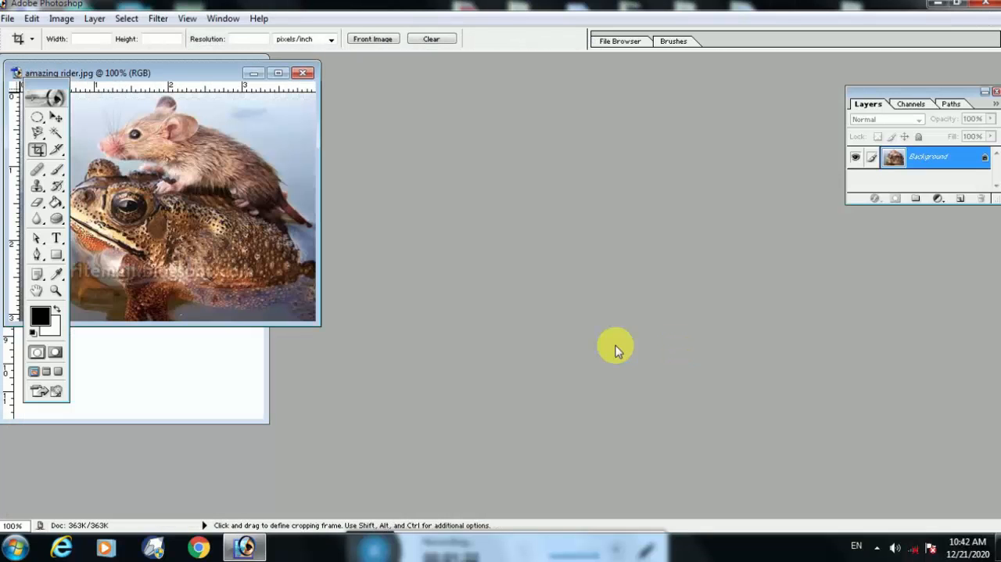
{"action": "left_click_drag", "start_coordinate": [133, 74], "coordinate": [502, 163]}
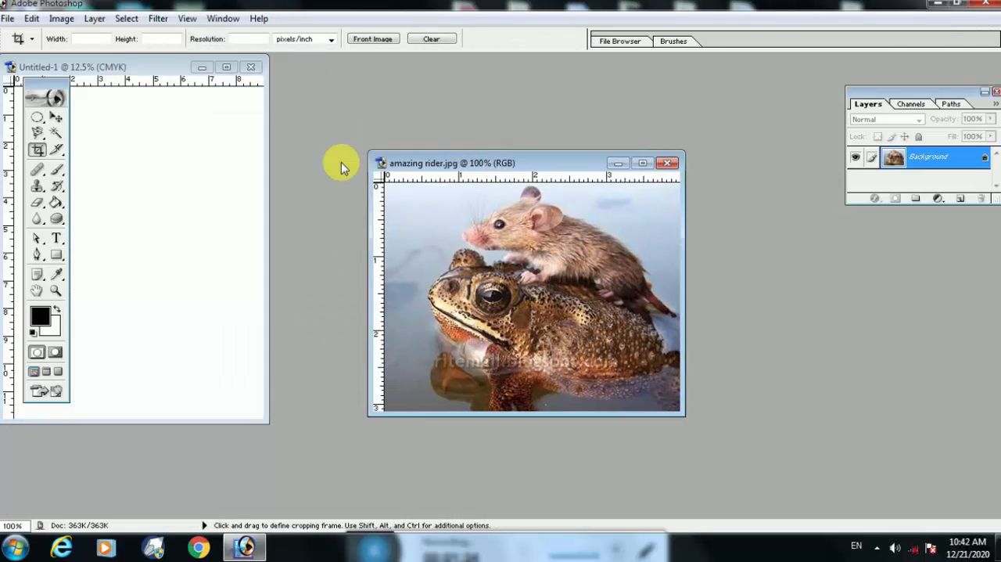
{"action": "left_click", "coordinate": [185, 67]}
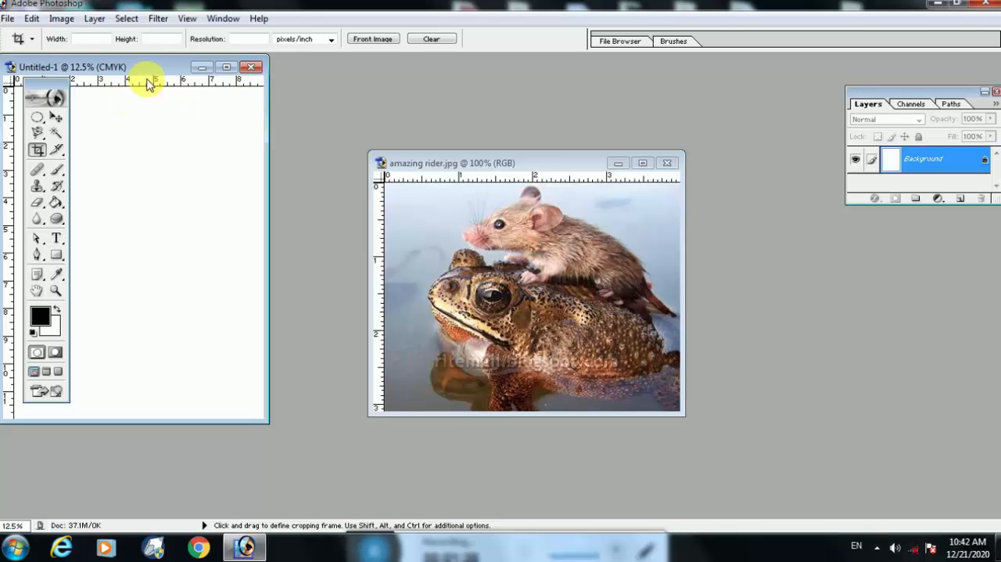
{"action": "left_click_drag", "start_coordinate": [131, 74], "coordinate": [231, 86]}
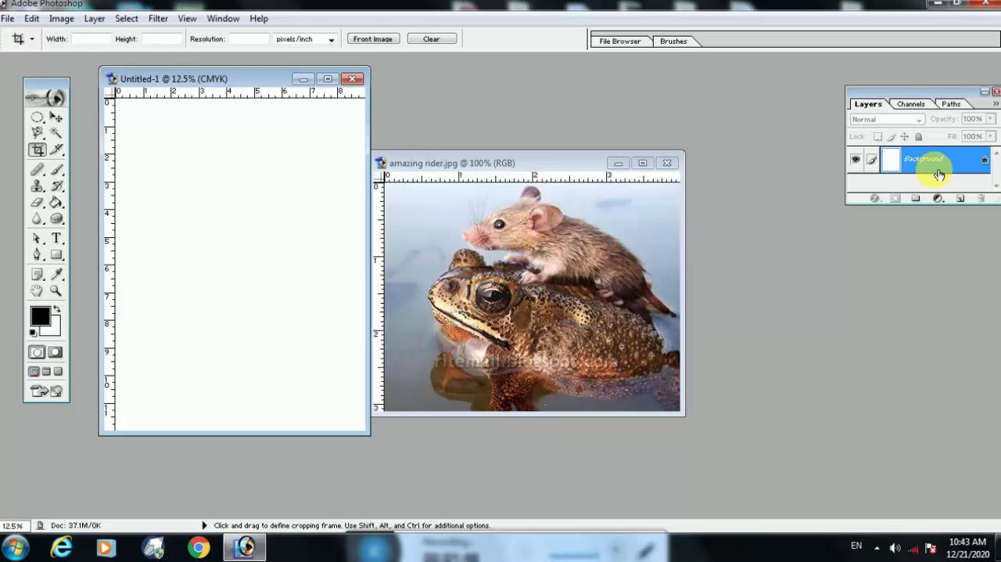
Crop the amazing rider.jpg image around the mouse and toad, trimming mainly the empty strip along its left edge.
{"action": "left_click", "coordinate": [634, 273]}
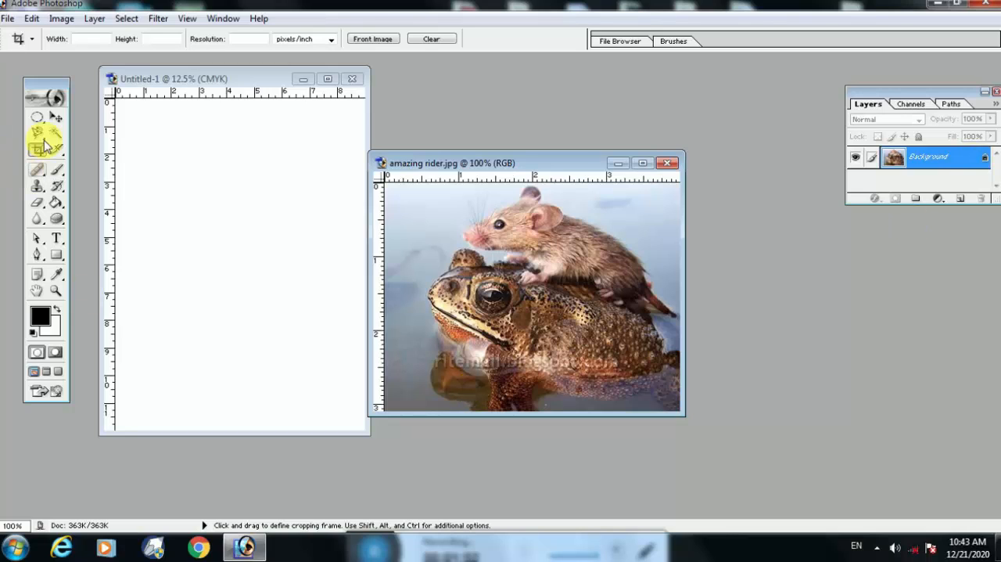
{"action": "mouse_move", "coordinate": [415, 191]}
{"action": "left_mouse_down"}
{"action": "mouse_move", "coordinate": [463, 273]}
{"action": "mouse_move", "coordinate": [554, 351]}
{"action": "mouse_move", "coordinate": [674, 406]}
{"action": "left_mouse_up"}
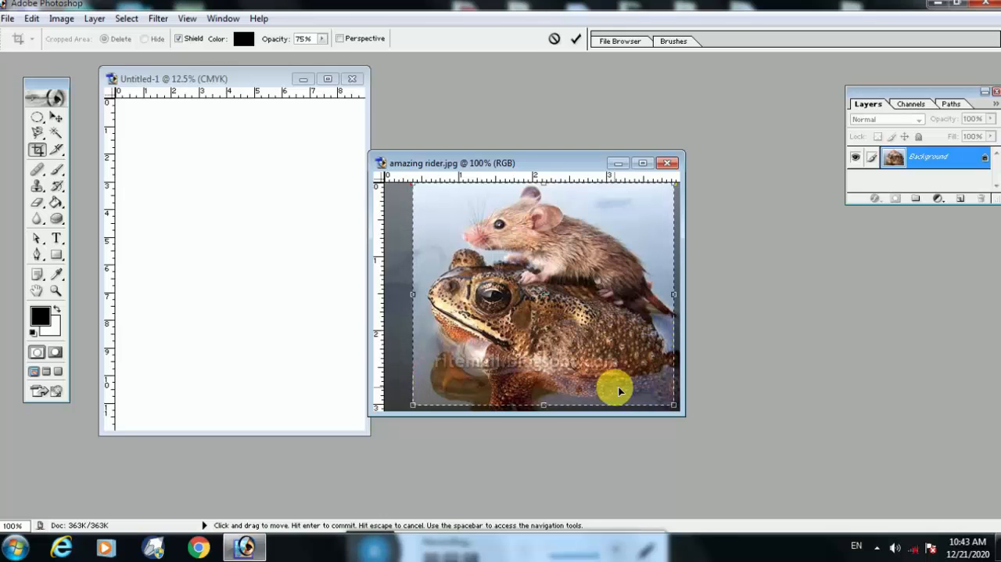
{"action": "key", "text": "Return"}
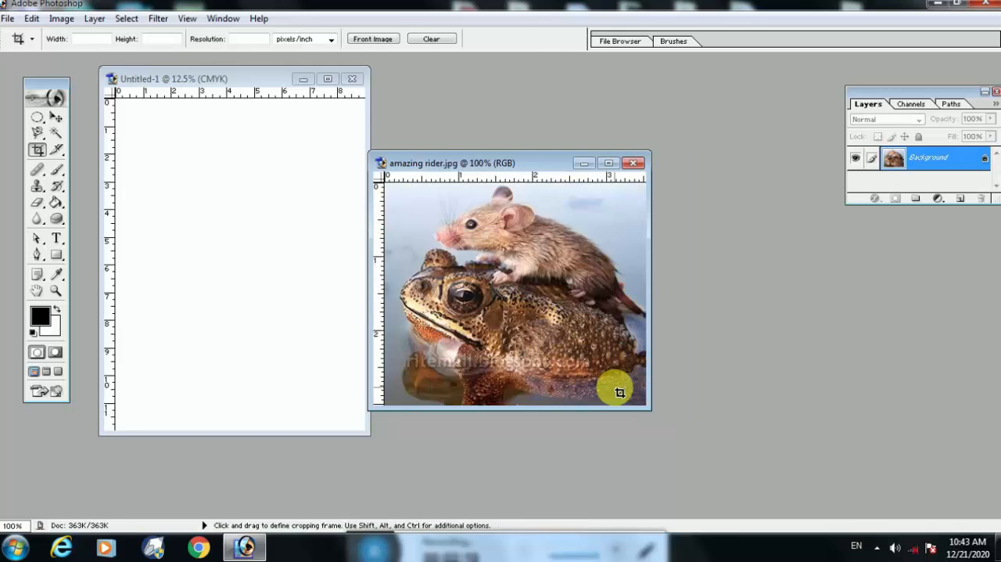
Convert the cropped image's Background into a regular layer and copy it into the Untitled-1 document with the Move tool.
{"action": "double_click", "coordinate": [938, 159]}
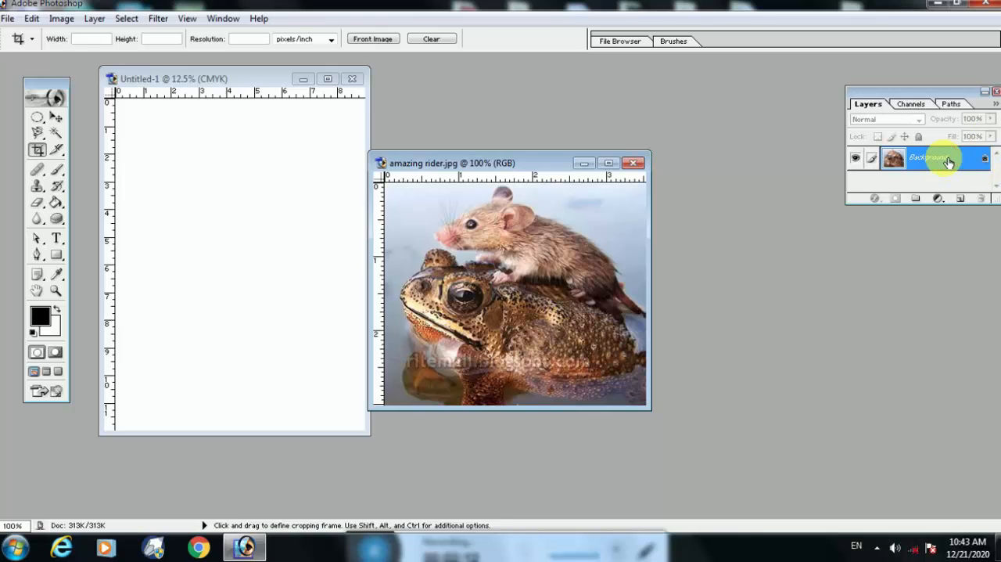
{"action": "left_click", "coordinate": [605, 248]}
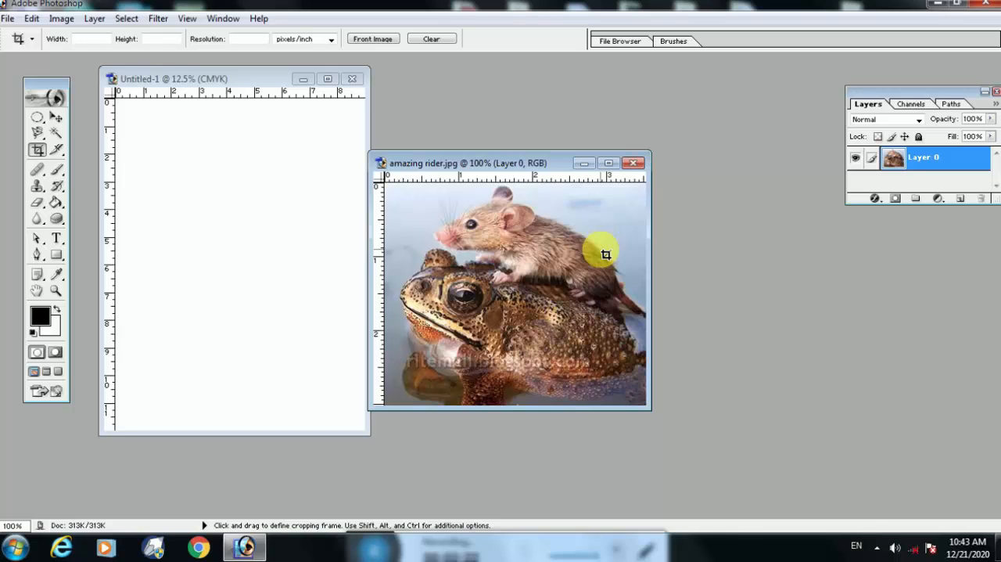
{"action": "key", "text": "v"}
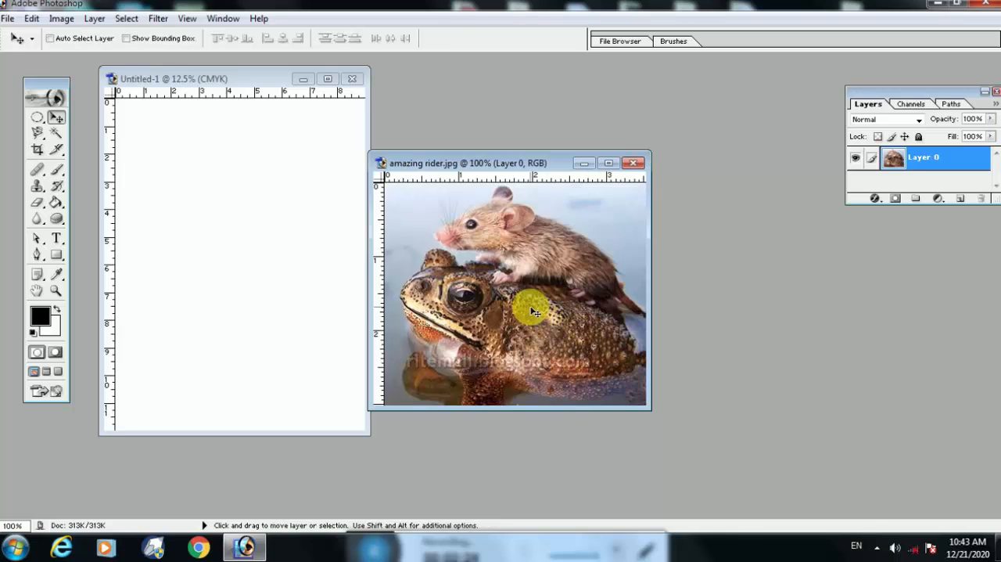
{"action": "left_click_drag", "start_coordinate": [532, 311], "coordinate": [232, 165]}
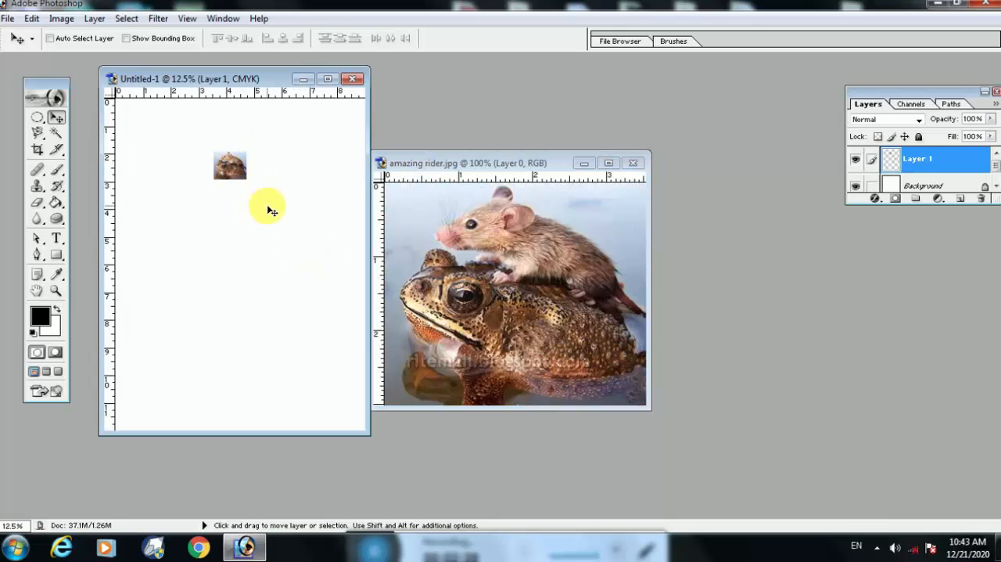
Scale the copied picture proportionally to about 434% and move it to the upper-left part of the page.
{"action": "key", "text": "ctrl+t"}
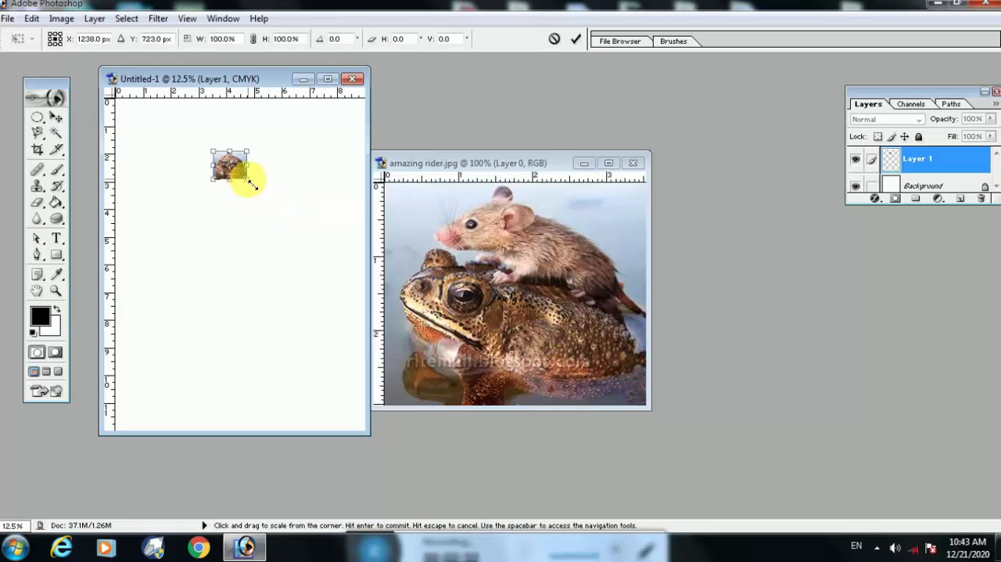
{"action": "left_click_drag", "start_coordinate": [245, 173], "coordinate": [348, 296]}
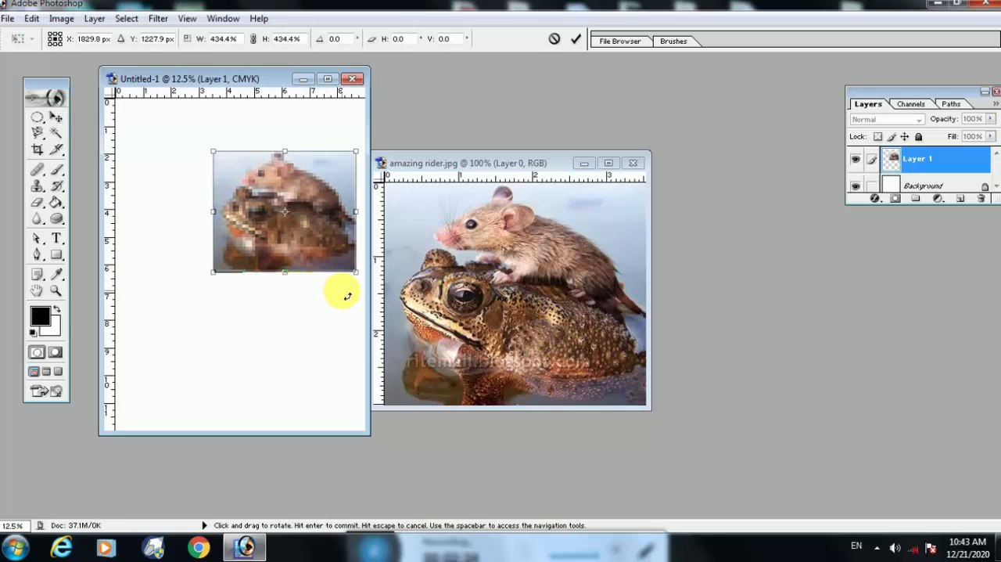
{"action": "key", "text": "Return"}
{"action": "left_click_drag", "start_coordinate": [297, 242], "coordinate": [220, 199]}
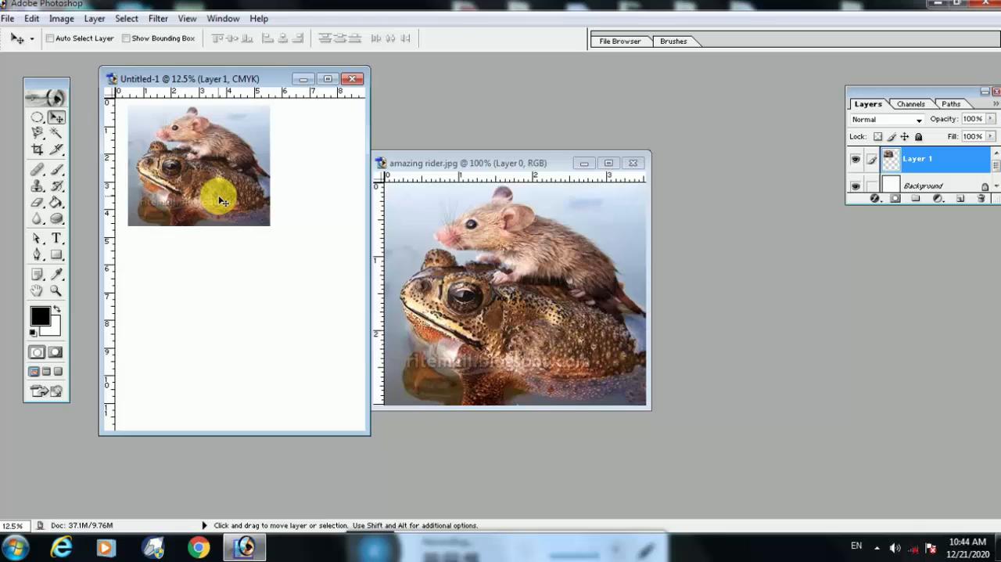
Close amazing rider.jpg and Untitled-1 without saving the changes.
{"action": "left_click", "coordinate": [526, 163]}
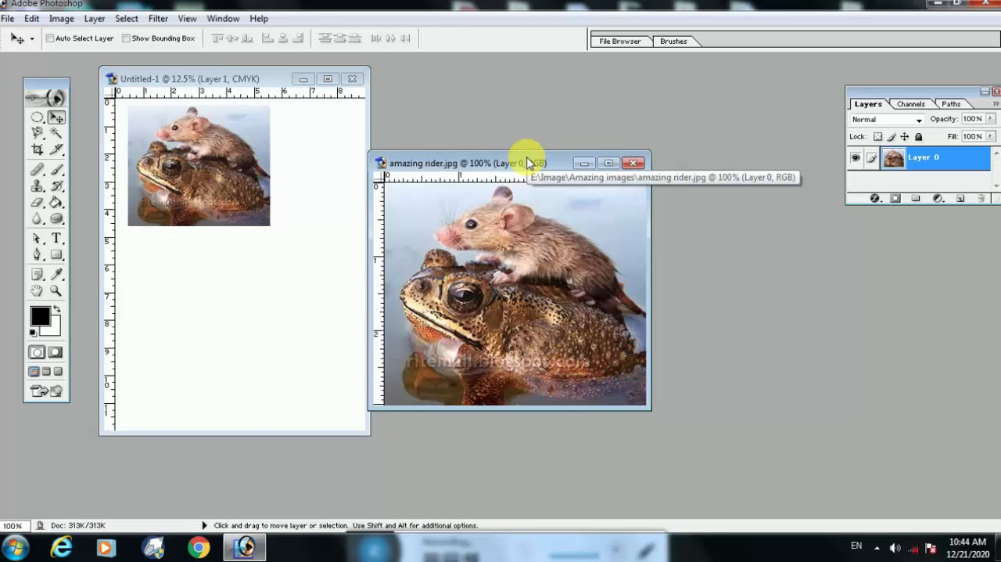
{"action": "left_click", "coordinate": [634, 166]}
{"action": "left_click", "coordinate": [504, 212]}
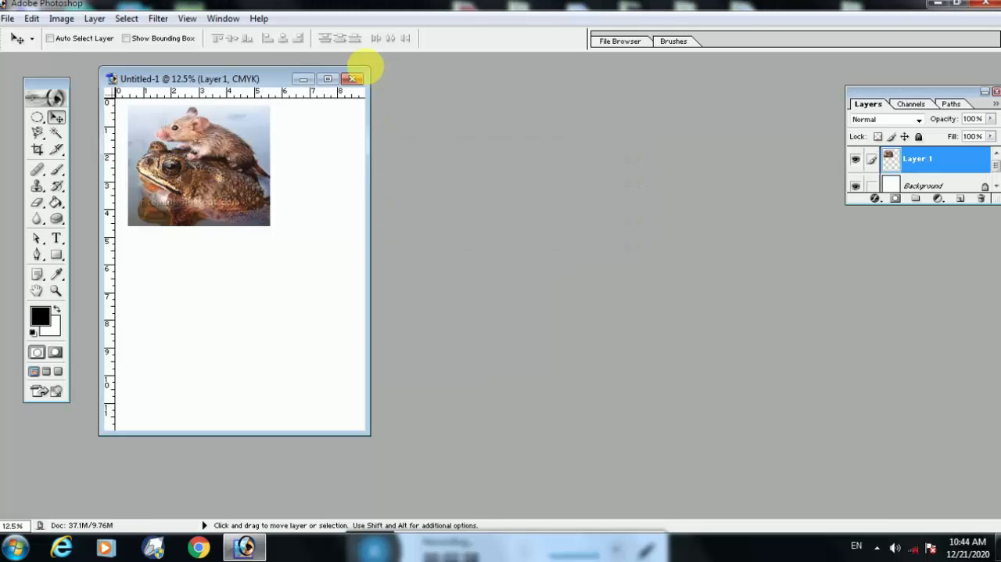
{"action": "left_click", "coordinate": [352, 79]}
{"action": "left_click", "coordinate": [507, 219]}
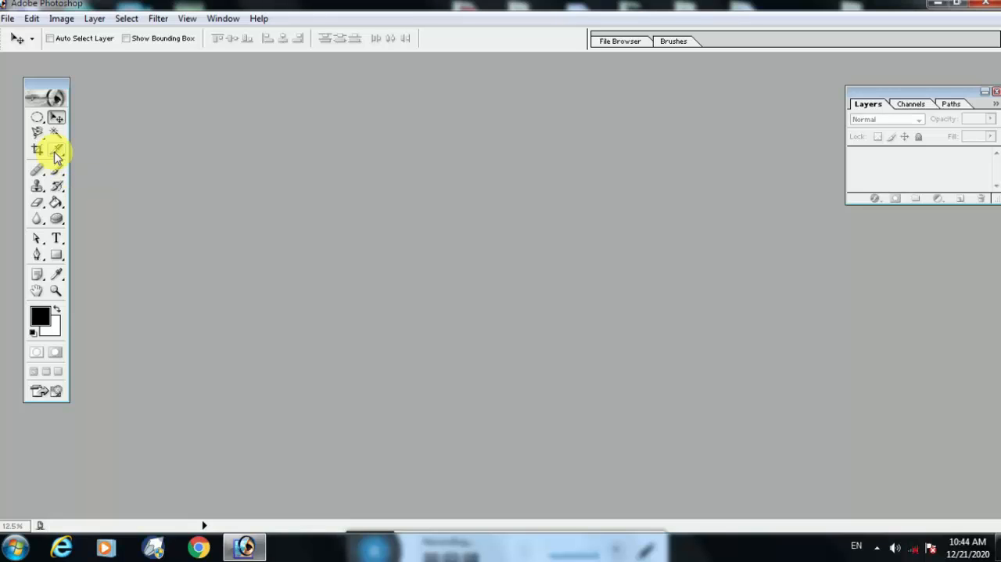
Open amazing_animal_closeups_640_10.jpg maximized and draw a slice about 2.1 by 1.8 inches over the lion's back with the Slice tool.
{"action": "left_click", "coordinate": [56, 153]}
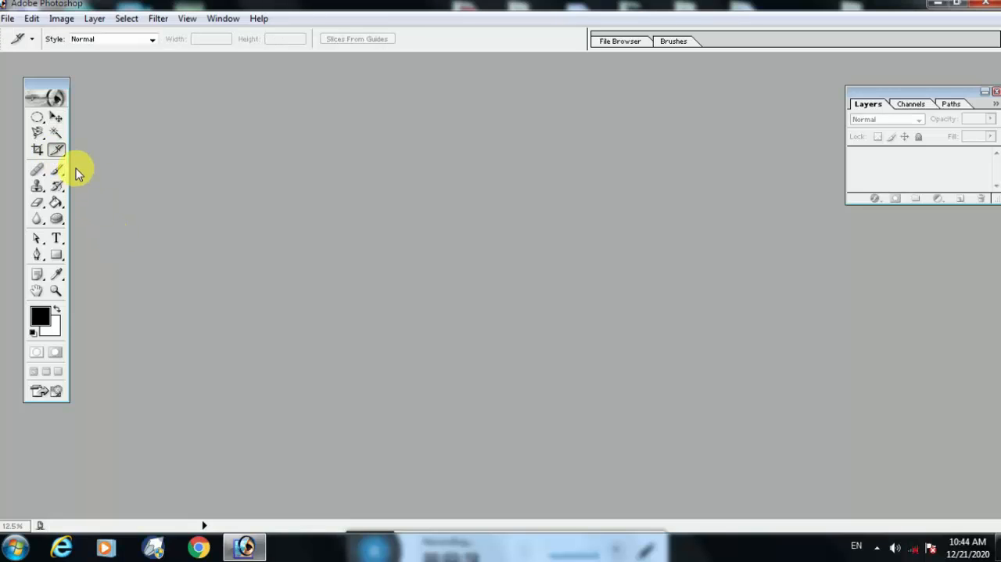
{"action": "left_click", "coordinate": [7, 19]}
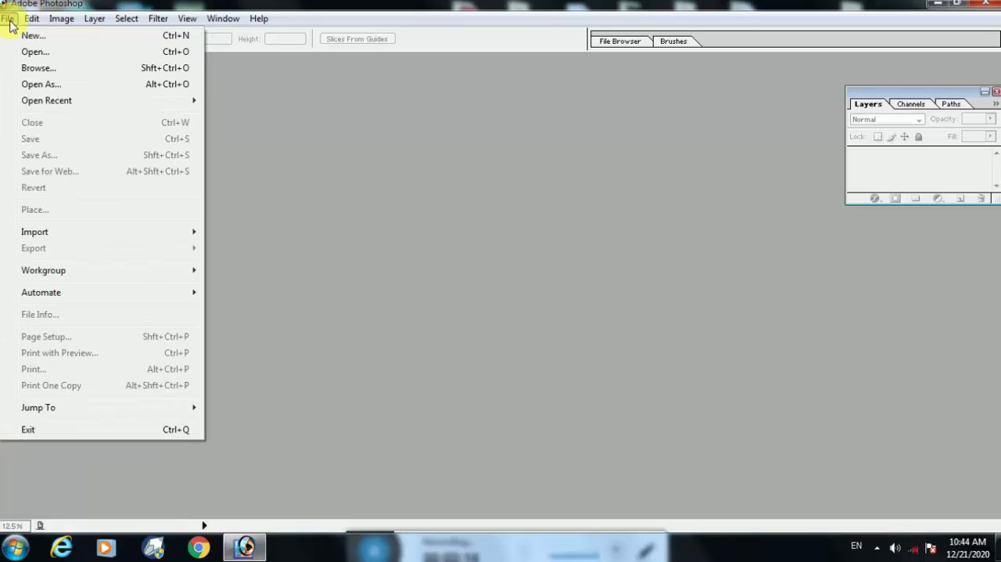
{"action": "left_click", "coordinate": [29, 49]}
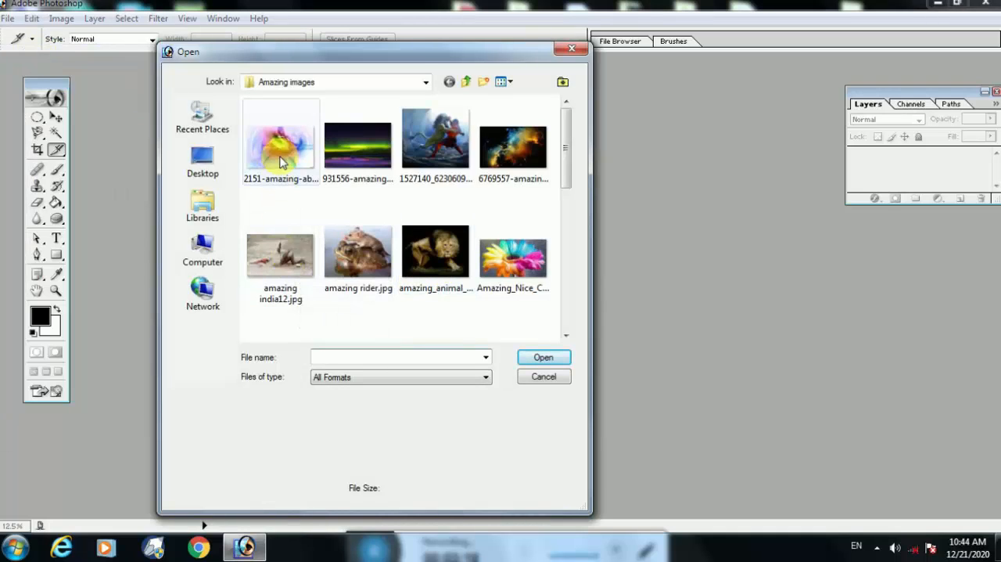
{"action": "left_click", "coordinate": [276, 156]}
{"action": "left_click", "coordinate": [439, 254]}
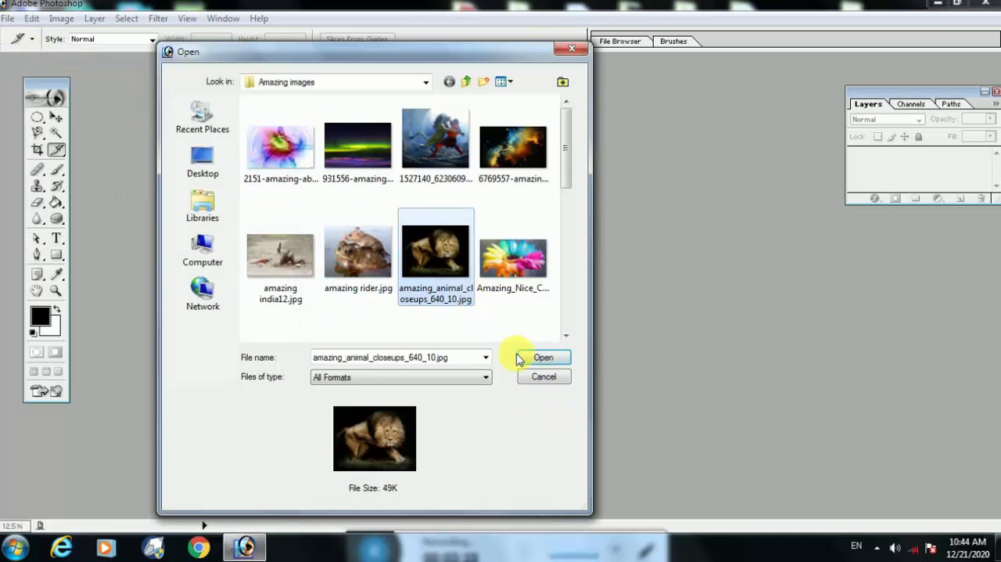
{"action": "left_click", "coordinate": [540, 357]}
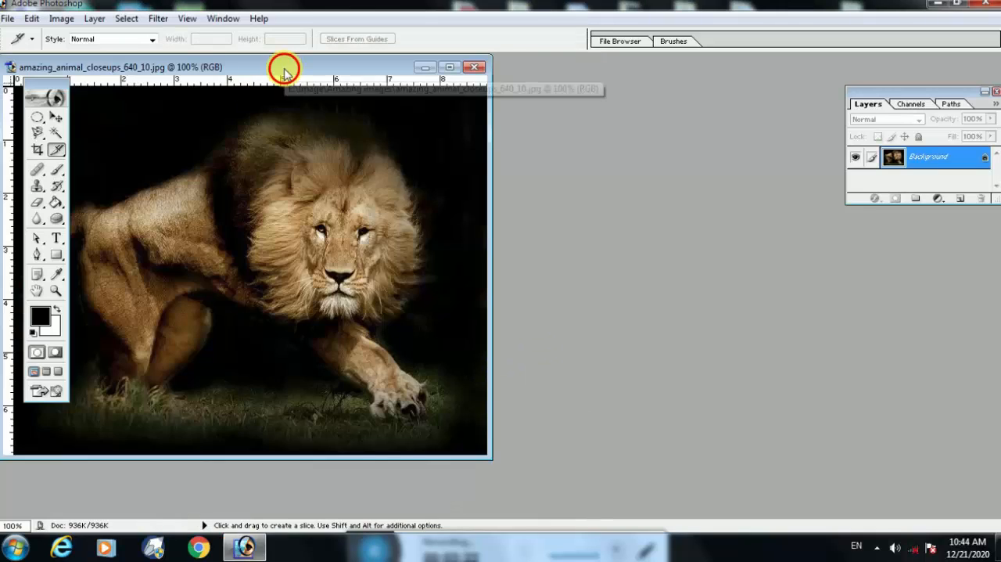
{"action": "double_click", "coordinate": [284, 67]}
{"action": "left_click_drag", "start_coordinate": [392, 166], "coordinate": [502, 258]}
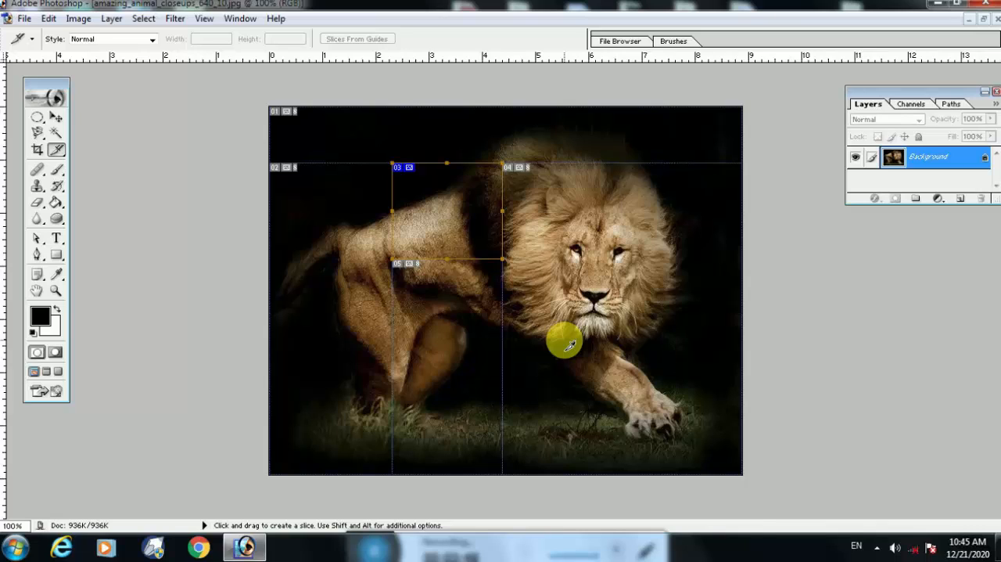
Show the tool variants grouped with the Healing Brush and with the Brush tool.
{"action": "left_click", "coordinate": [35, 176]}
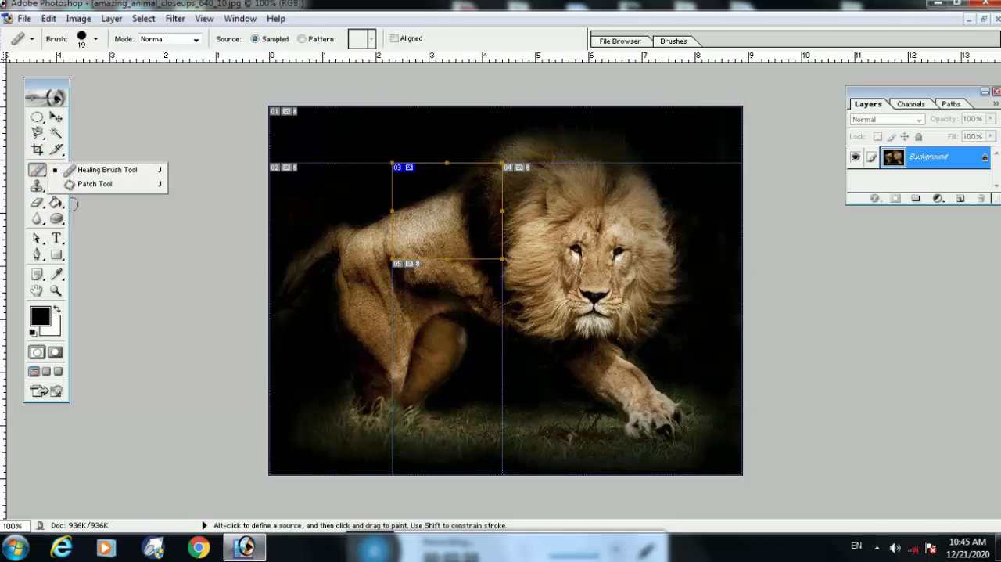
{"action": "left_click", "coordinate": [67, 152]}
{"action": "left_click", "coordinate": [63, 174]}
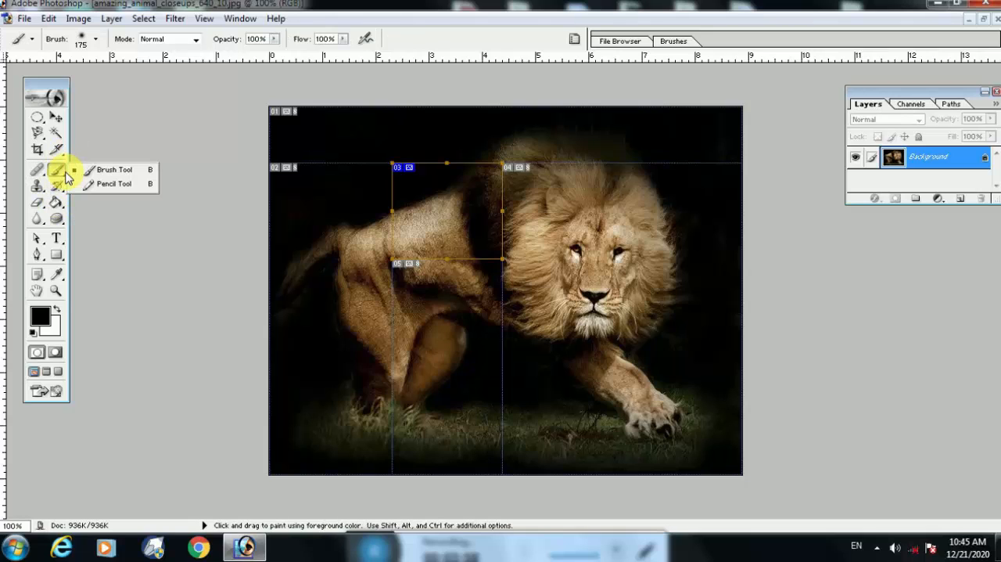